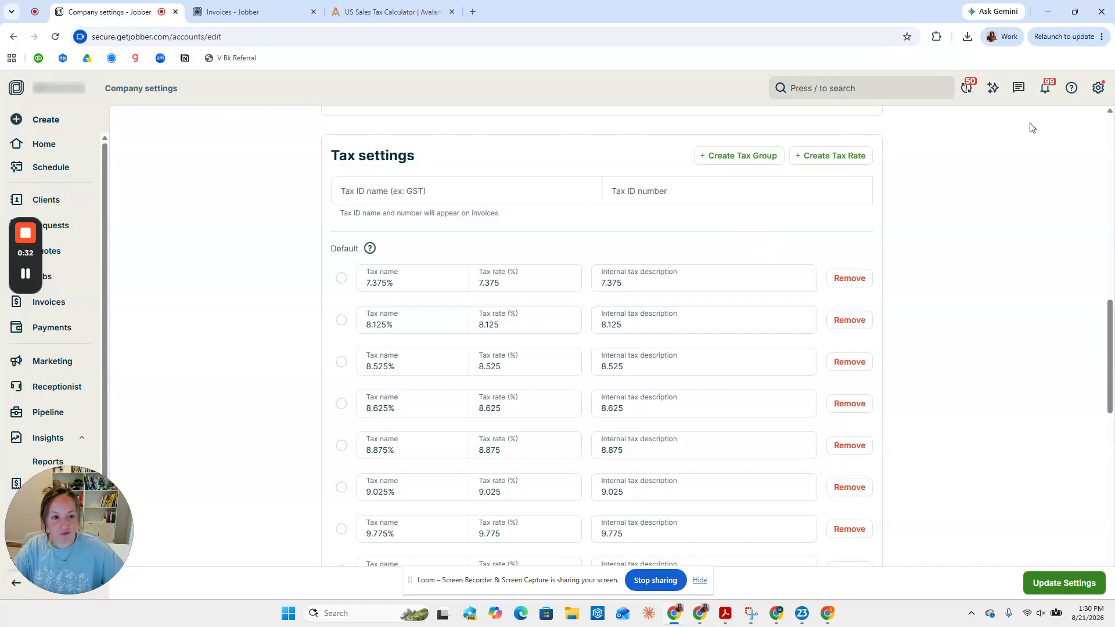
click(1099, 89)
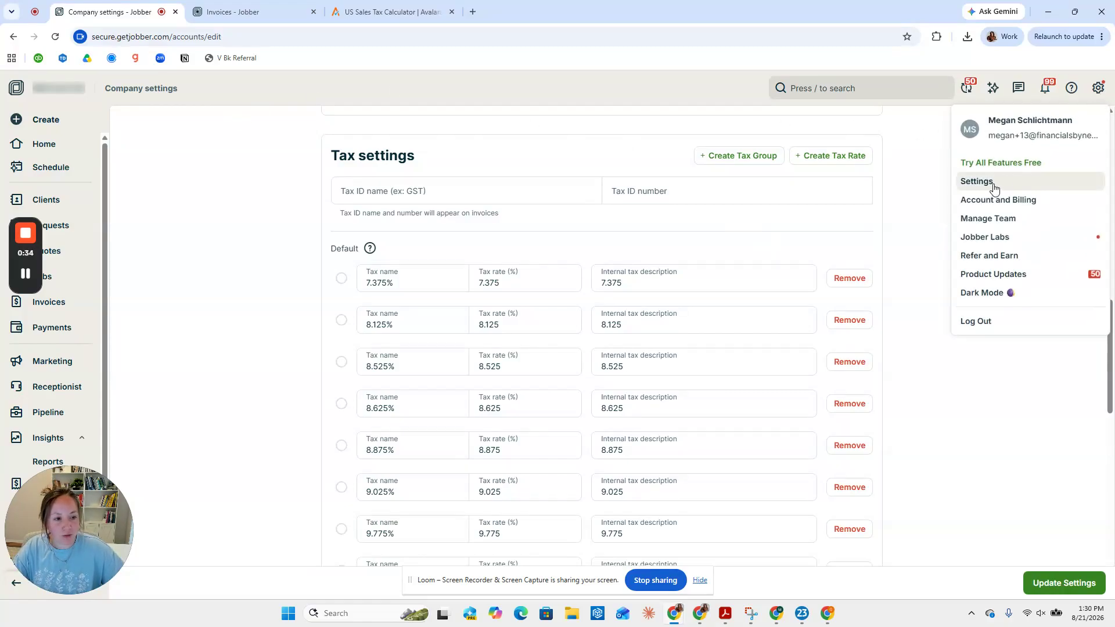
click(911, 205)
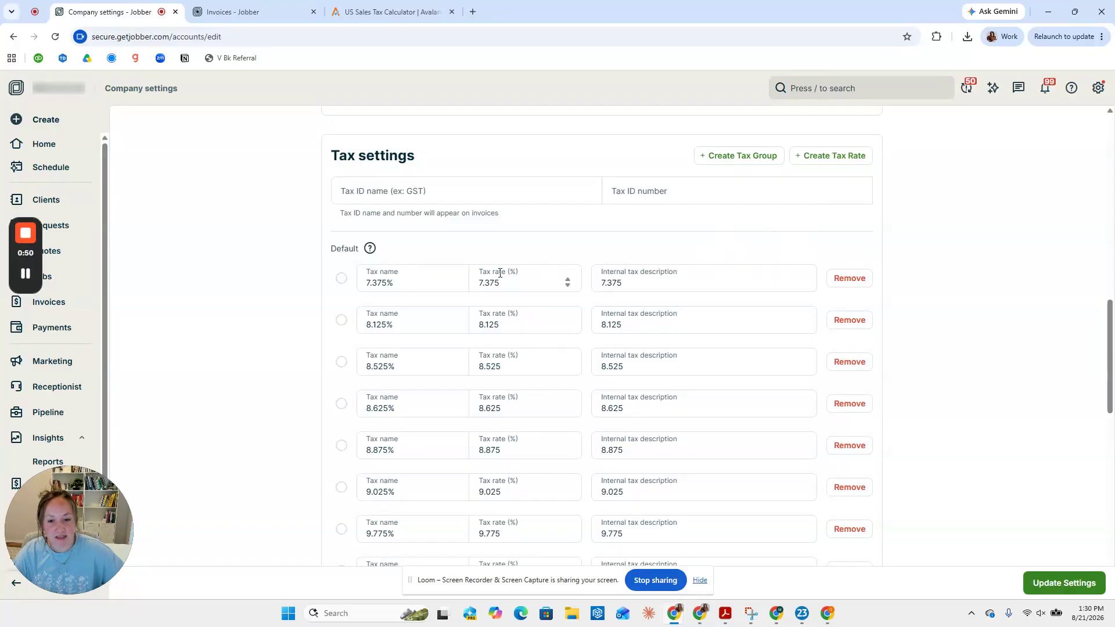
Create a tax rate named 7.500% with a rate of 7.5 and the internal tax description 7.500.
click(834, 155)
key(Return)
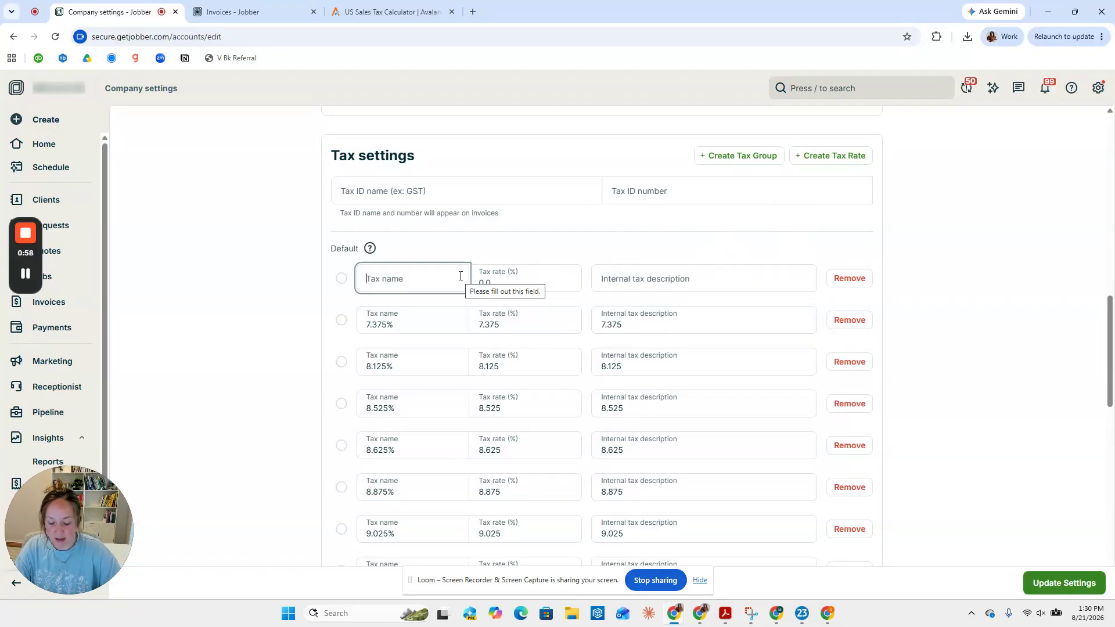
text(7.5)
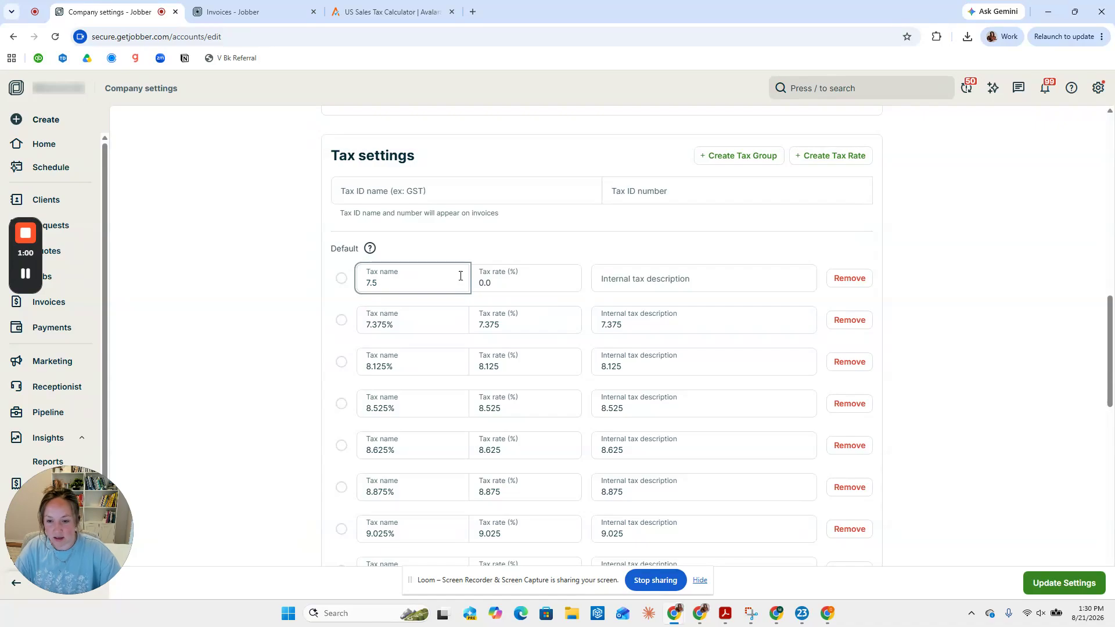
text(00%)
key(Tab)
text(7.5)
key(Tab)
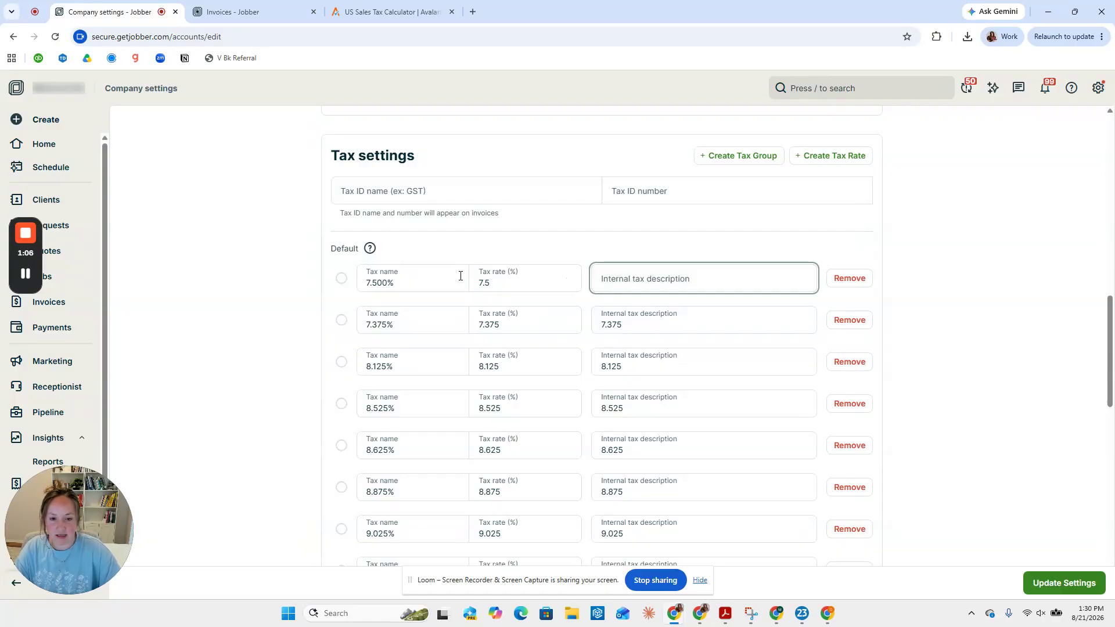
text(7.500)
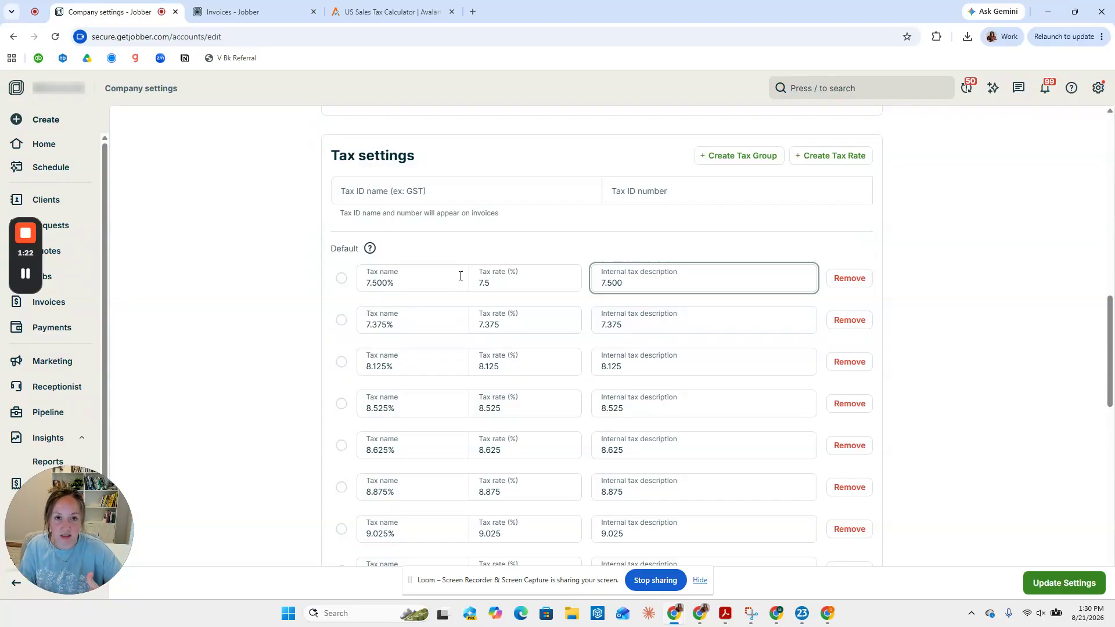
click(941, 256)
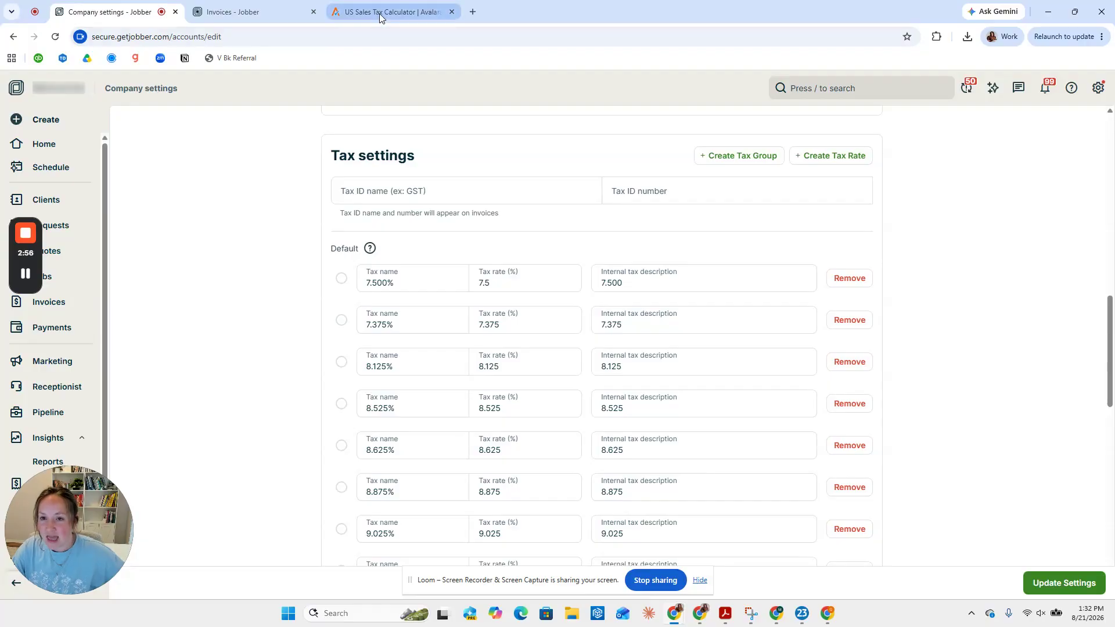
Switch to the Avalara sales tax calculator and look up the rates for a street address in Belton, Texas.
click(397, 12)
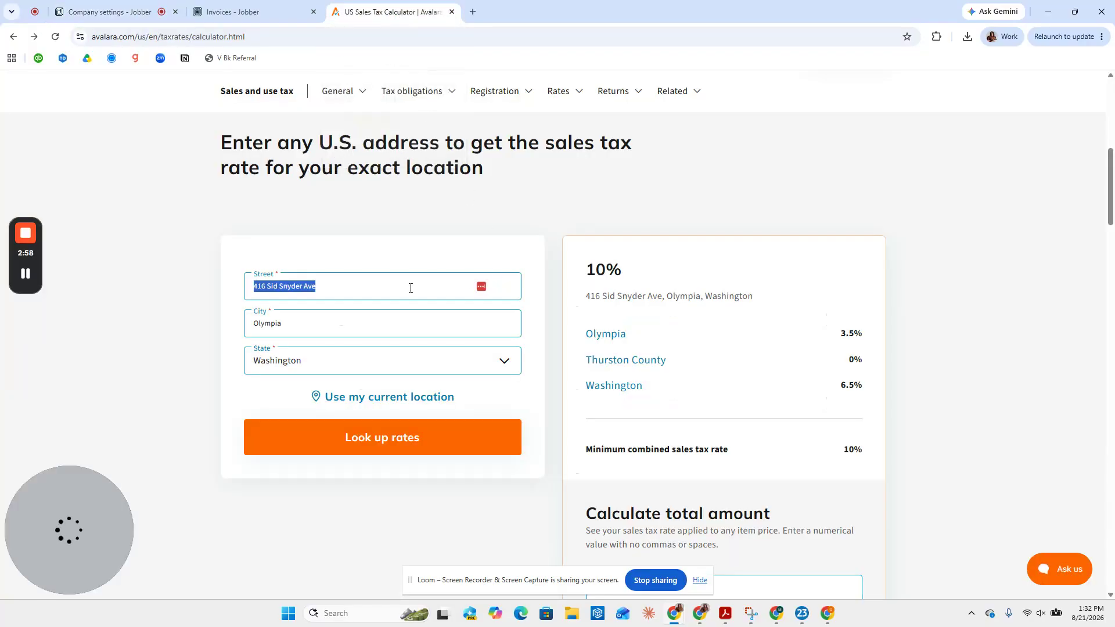
click(258, 227)
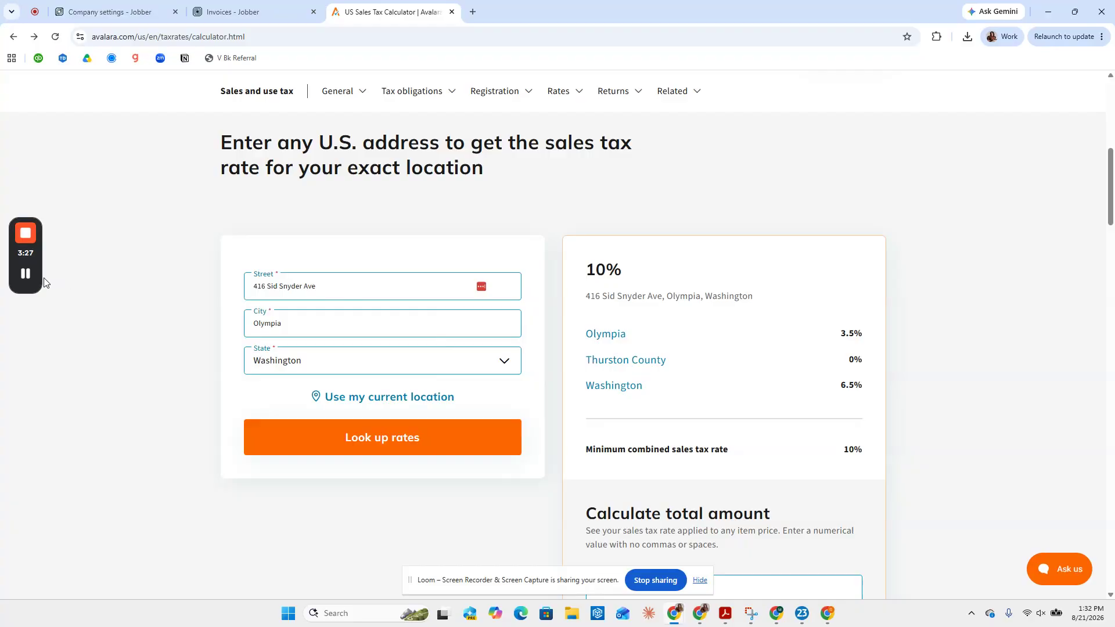
drag(331, 289, 255, 295)
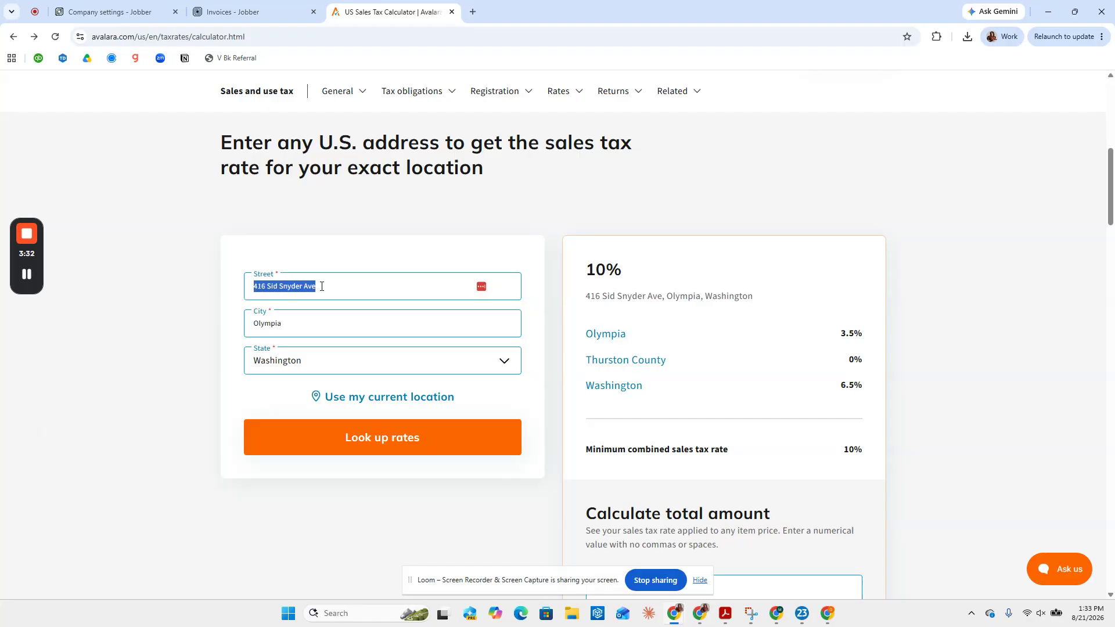
text(101 E Central)
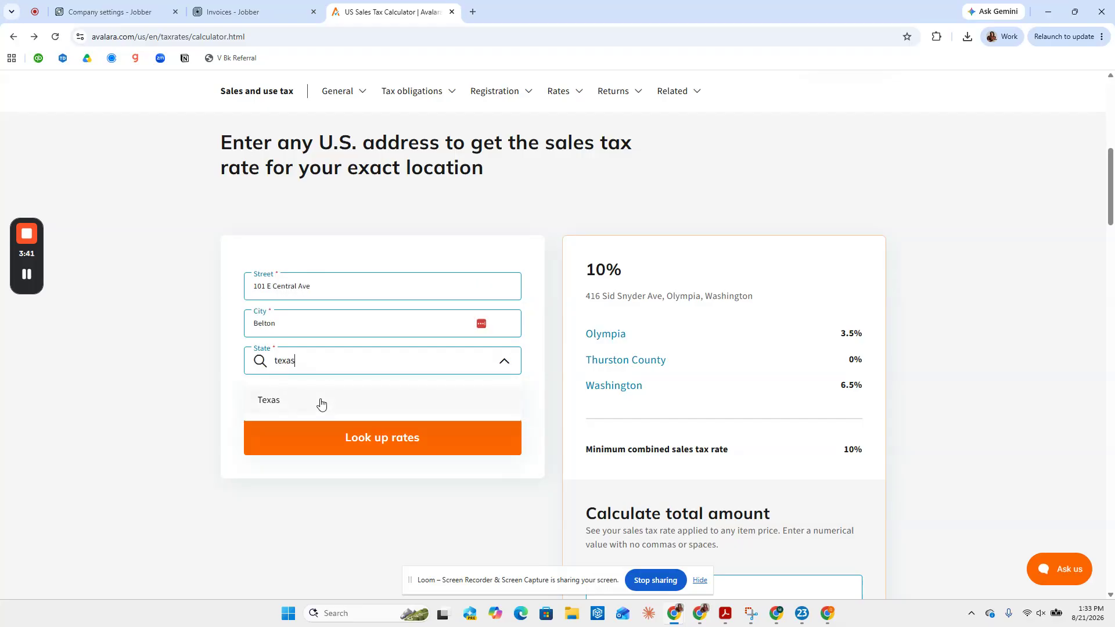
click(319, 399)
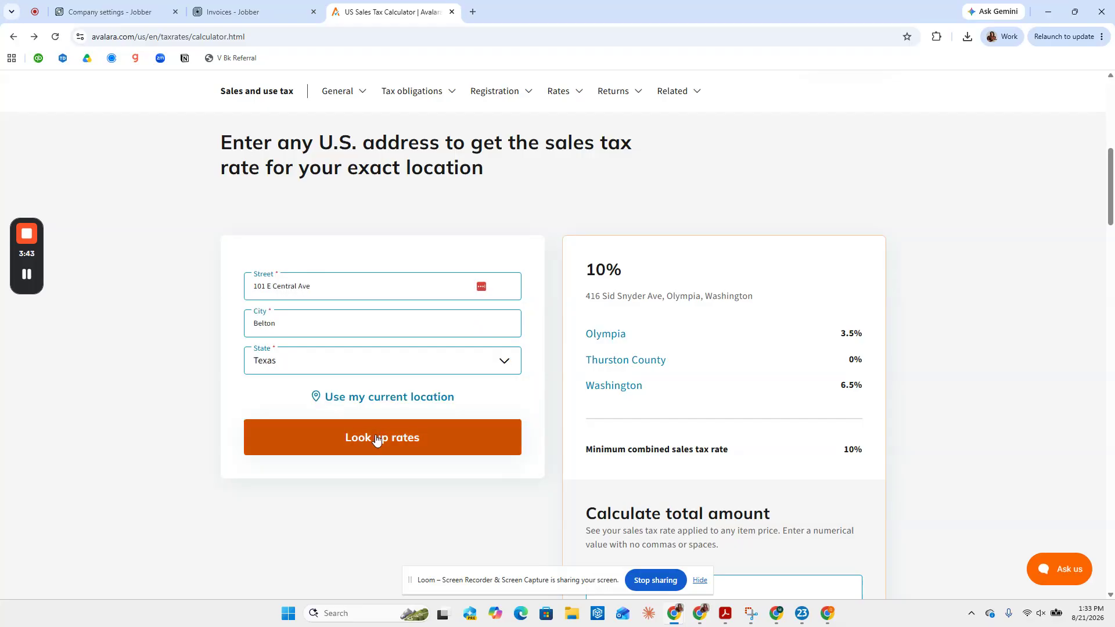
click(377, 440)
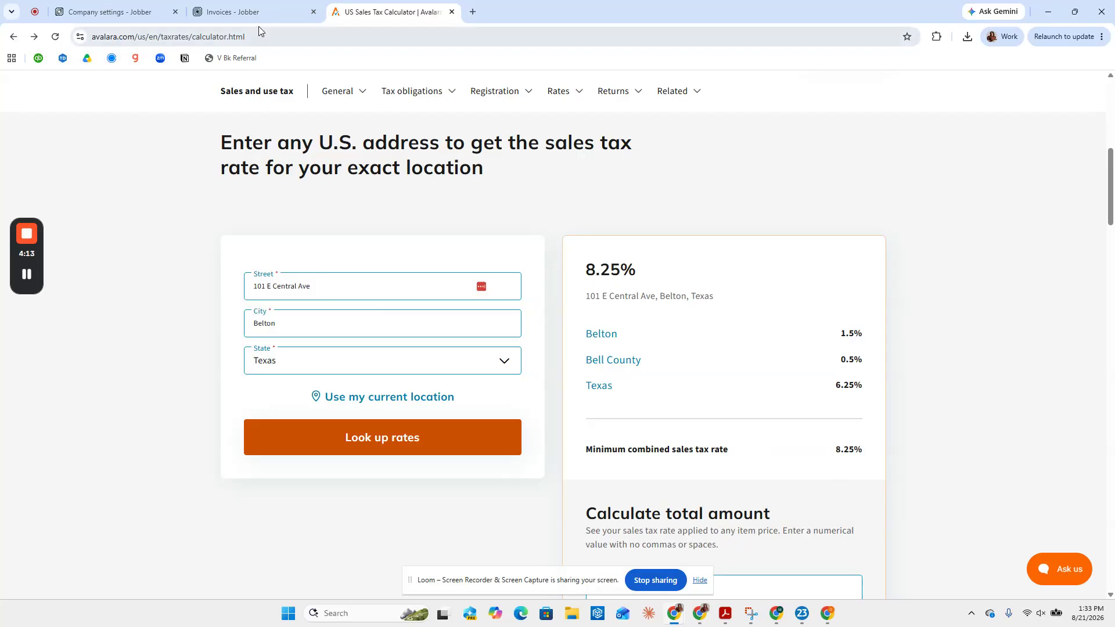
Check the list of tax rates in Jobber's company settings and return to the Avalara calculator.
click(116, 13)
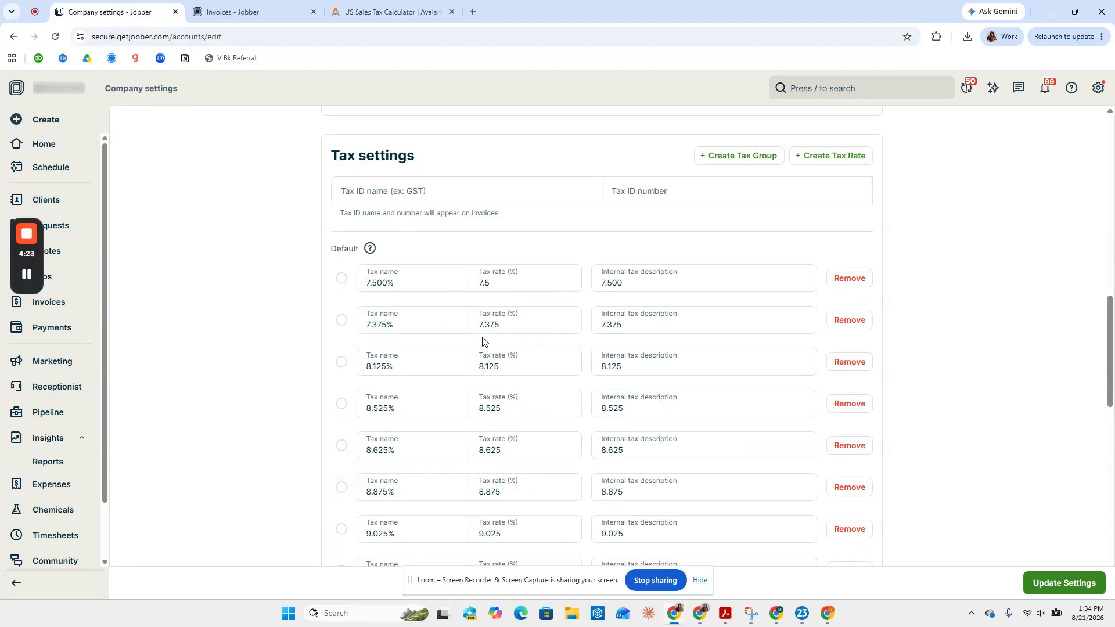
click(385, 8)
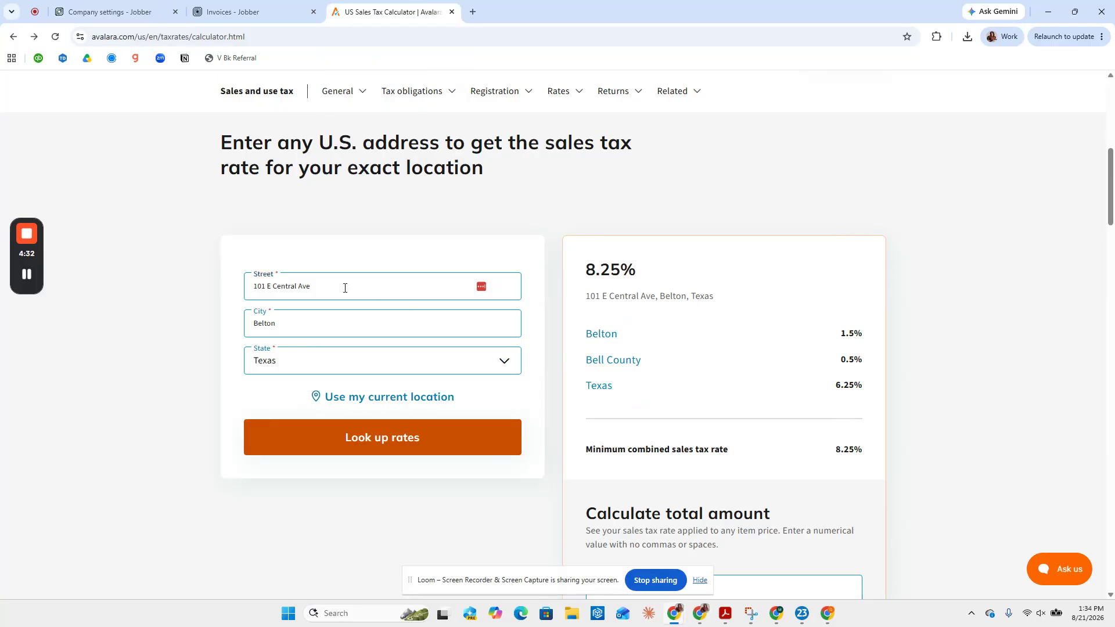
Look up the sales tax rates for a street address in Minneapolis, Minnesota.
drag(342, 286, 252, 287)
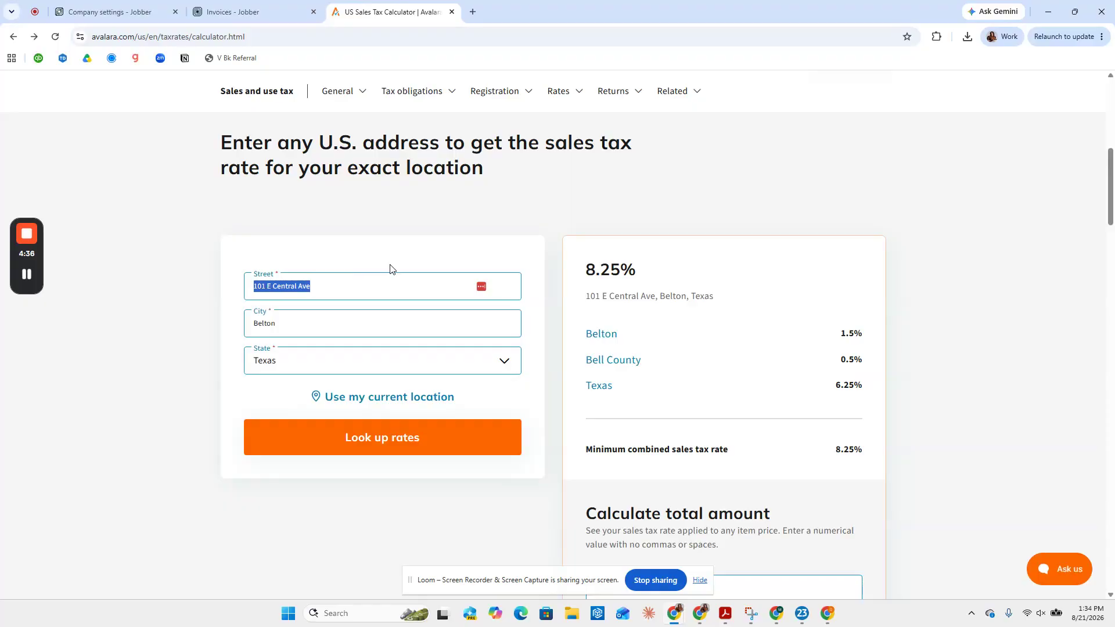
text(300 South)
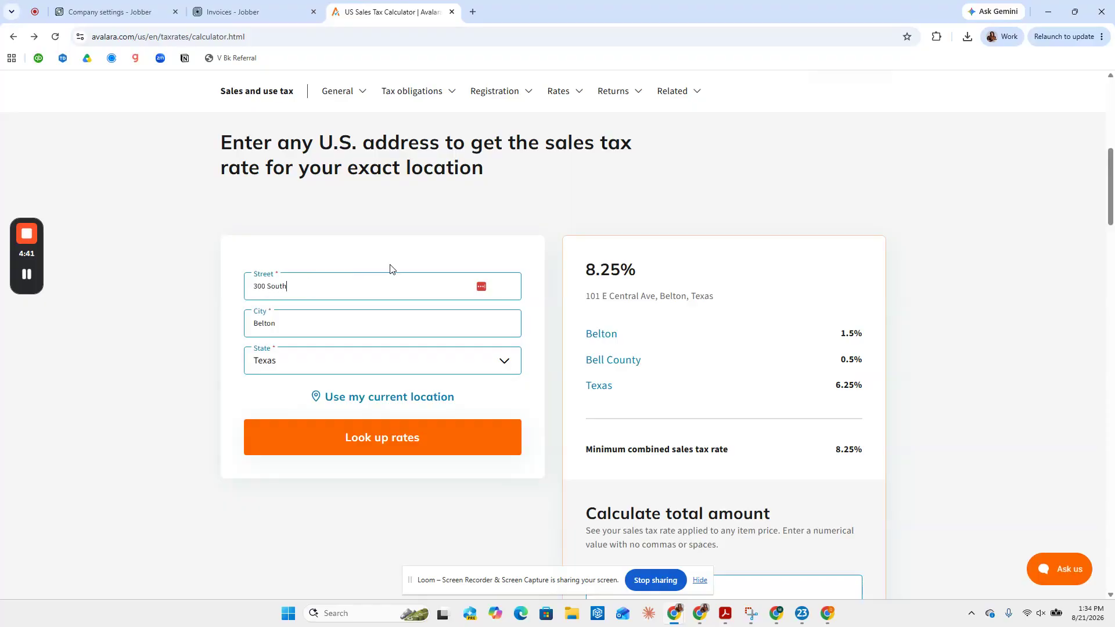
text( 6th Street)
click(277, 327)
double_click(277, 327)
text(Minneapolis)
click(307, 355)
text(minn)
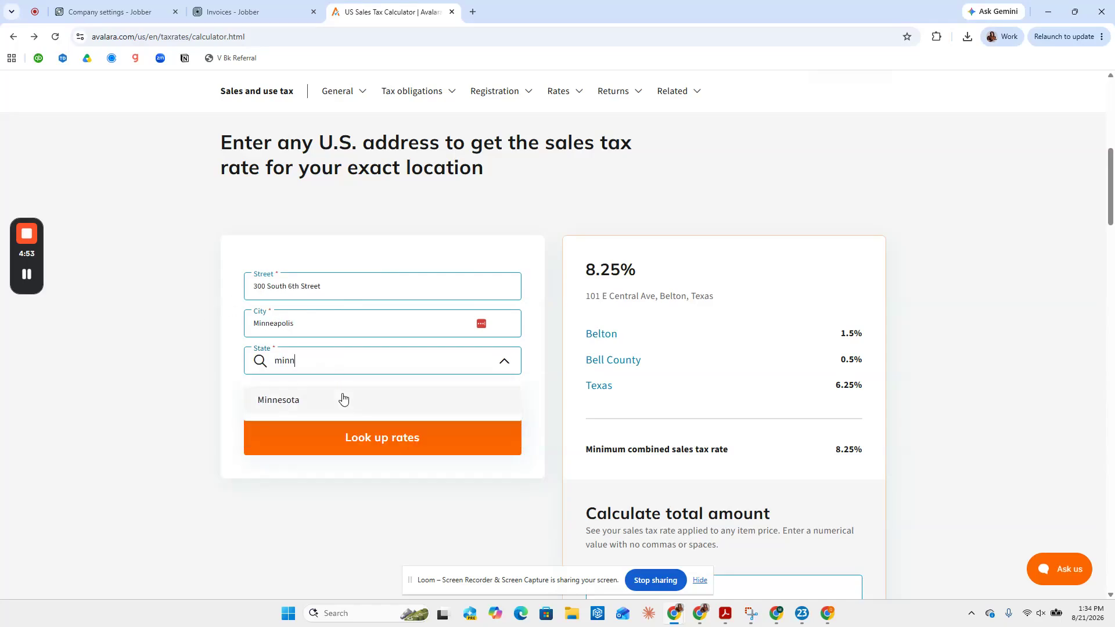
click(343, 398)
click(399, 438)
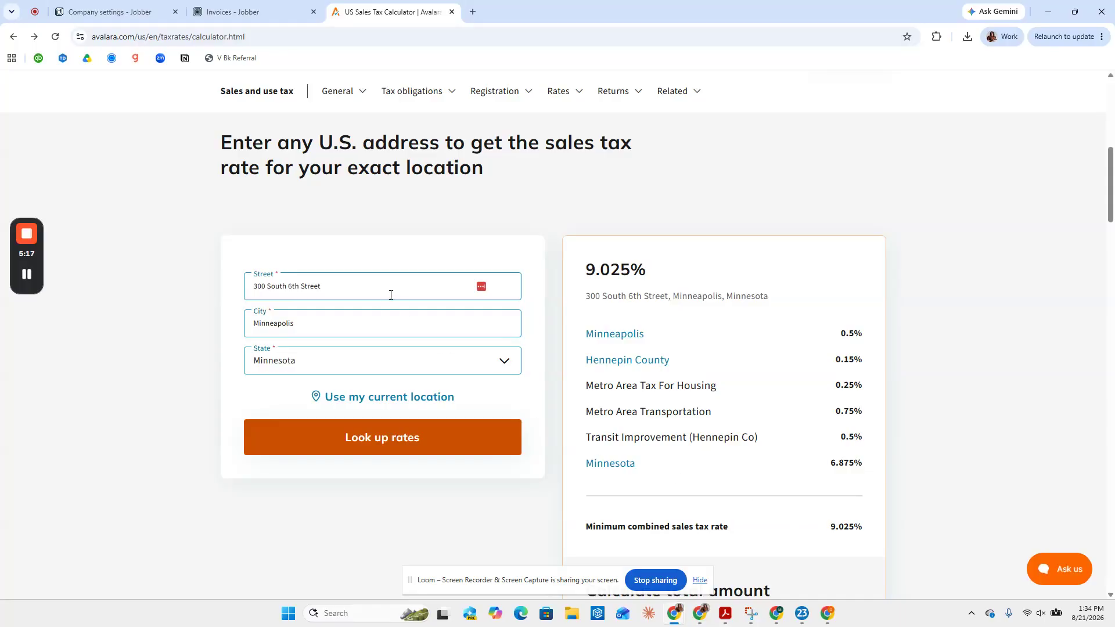
Highlight the minimum combined sales tax rate for the Minneapolis address and review its breakdown.
drag(830, 527, 865, 532)
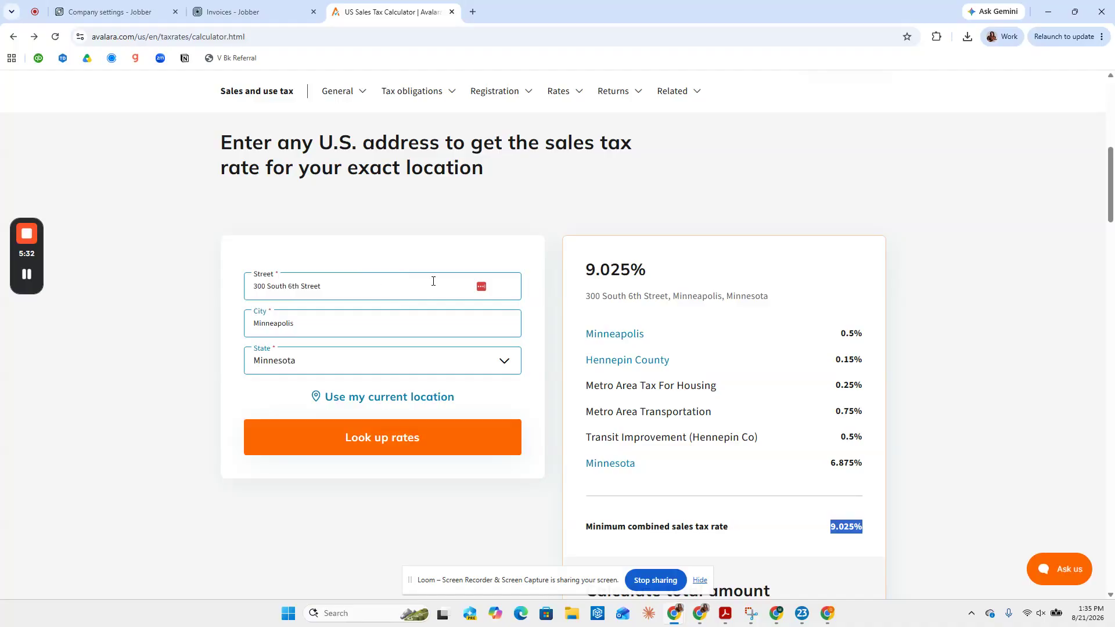
scroll(898, 458, down, 1)
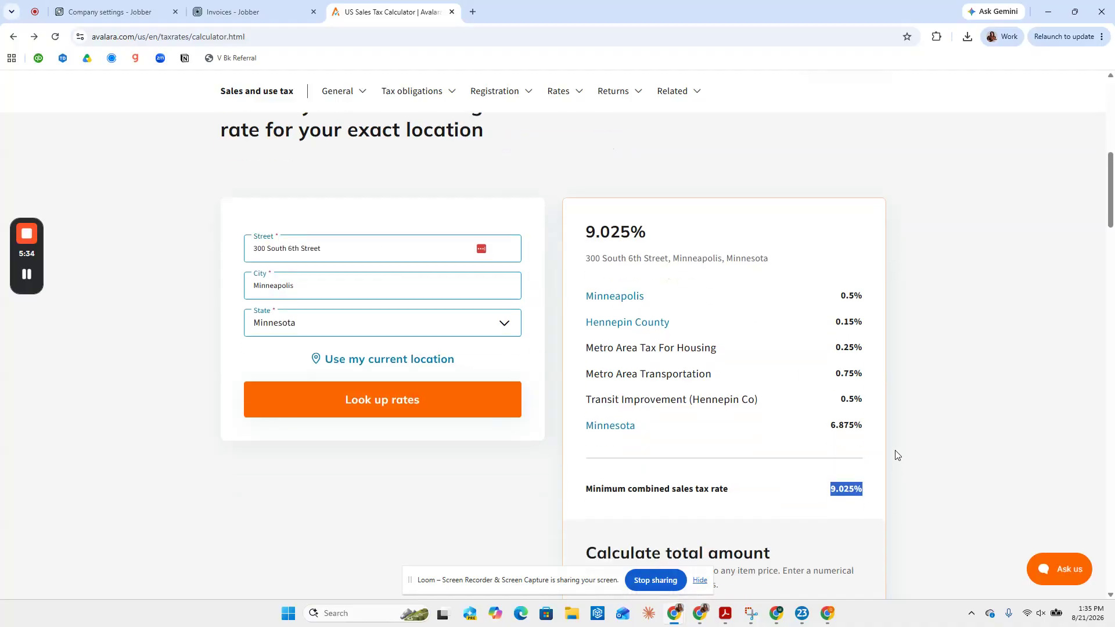
scroll(900, 437, up, 1)
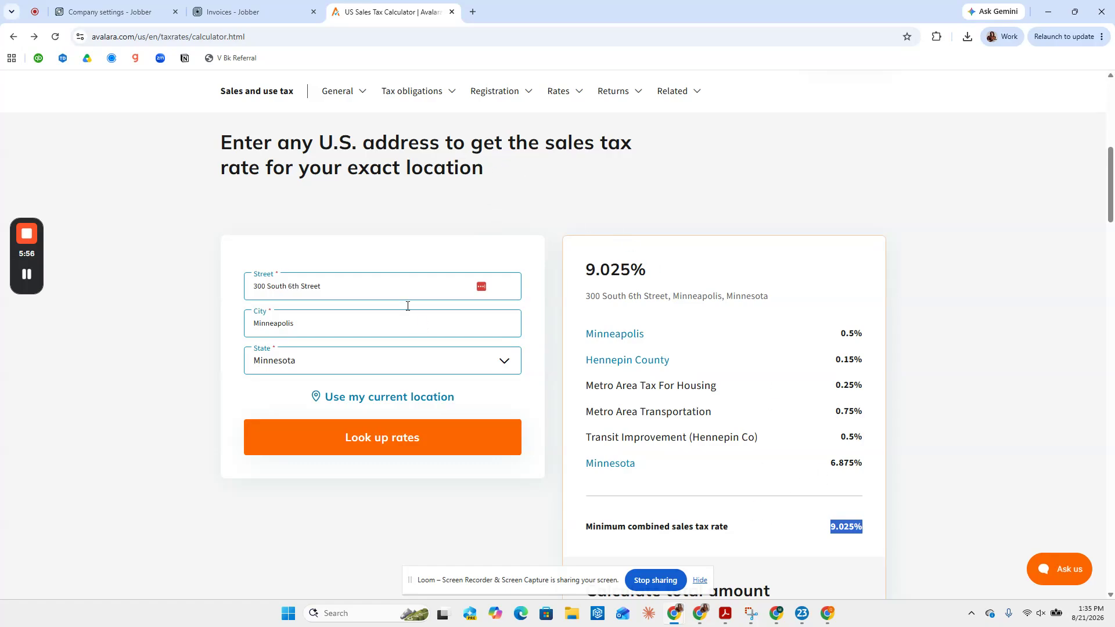
click(27, 275)
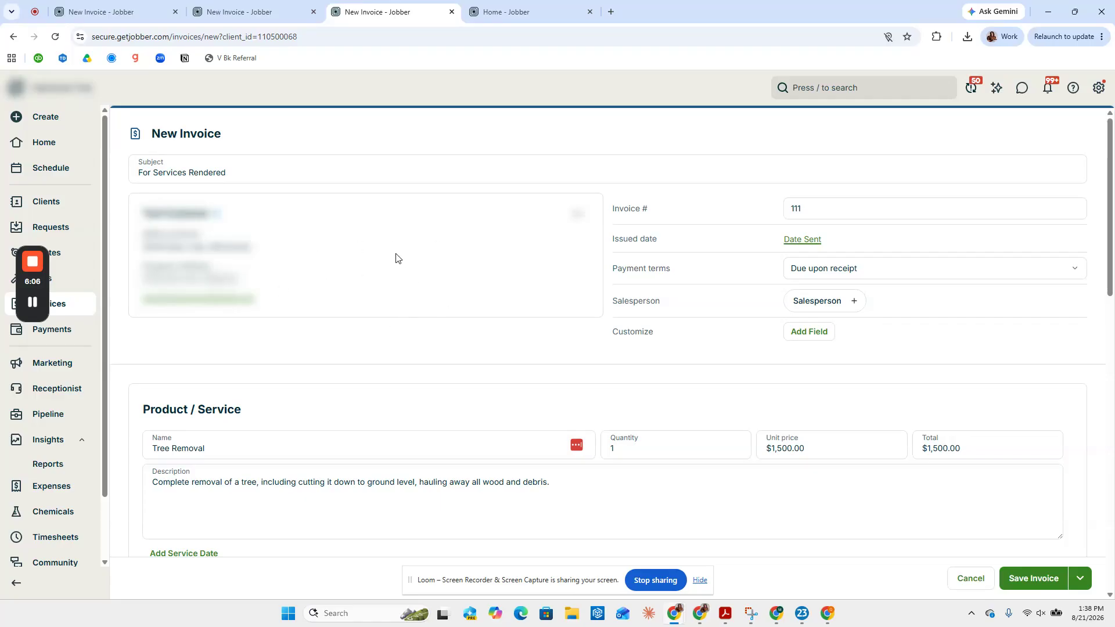
In the new Jobber invoice for Tree Removal, browse the available tax rates and choose 9.025%.
scroll(415, 254, down, 2)
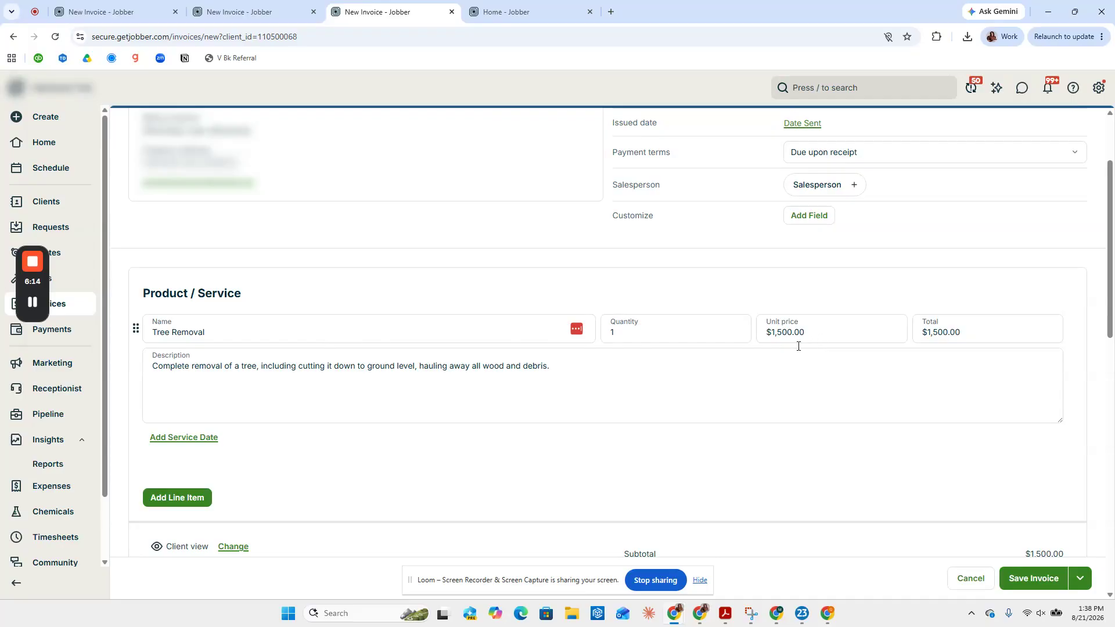
scroll(673, 444, down, 1)
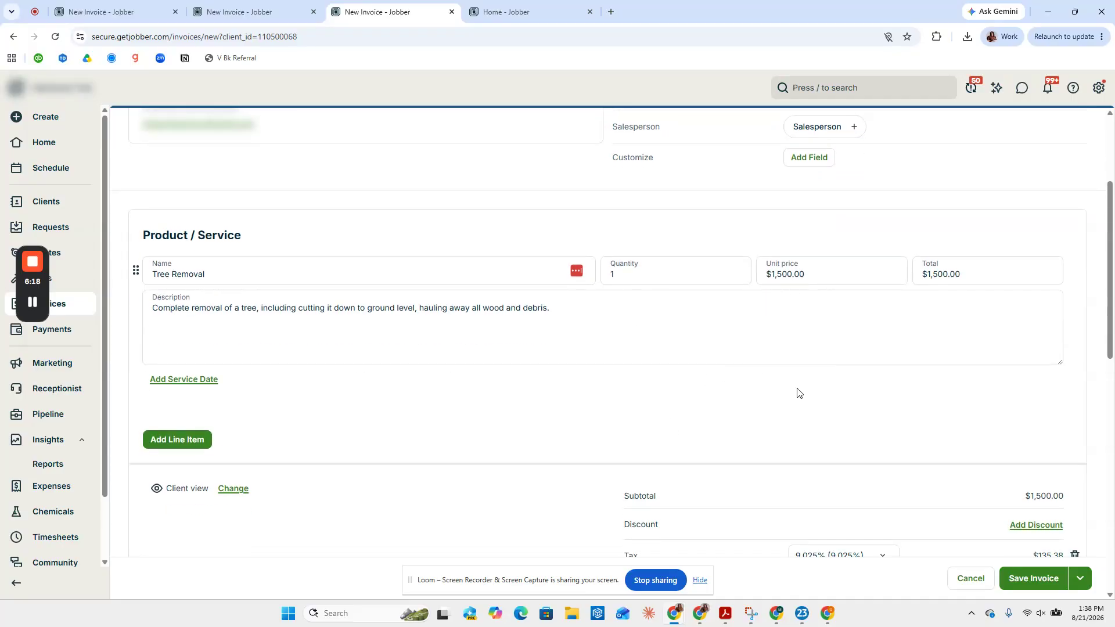
scroll(704, 364, down, 2)
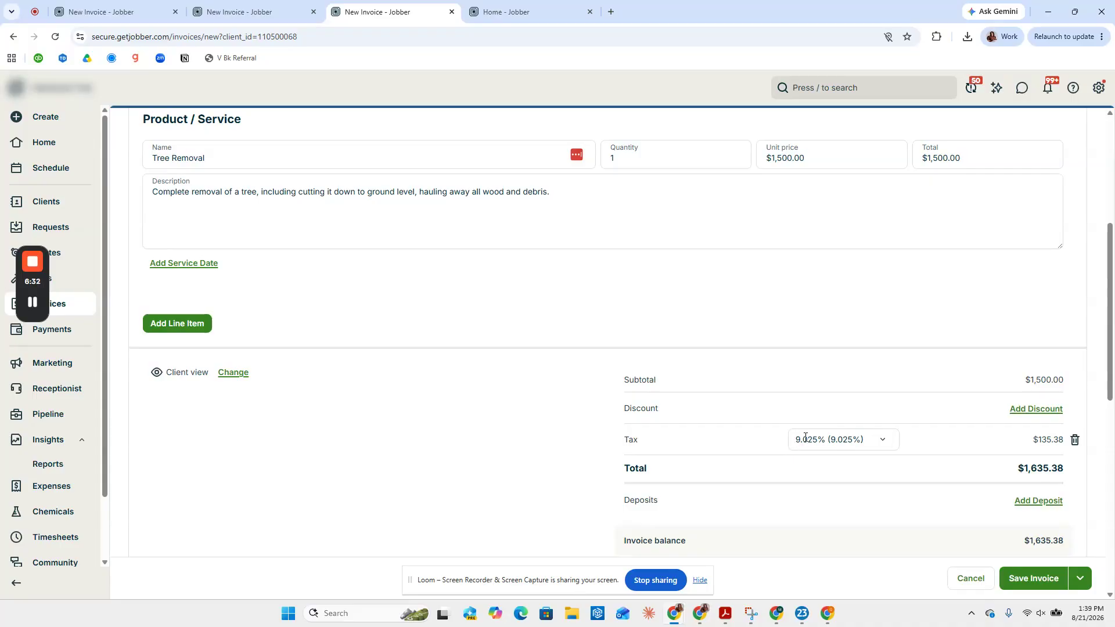
click(882, 440)
scroll(852, 353, down, 1)
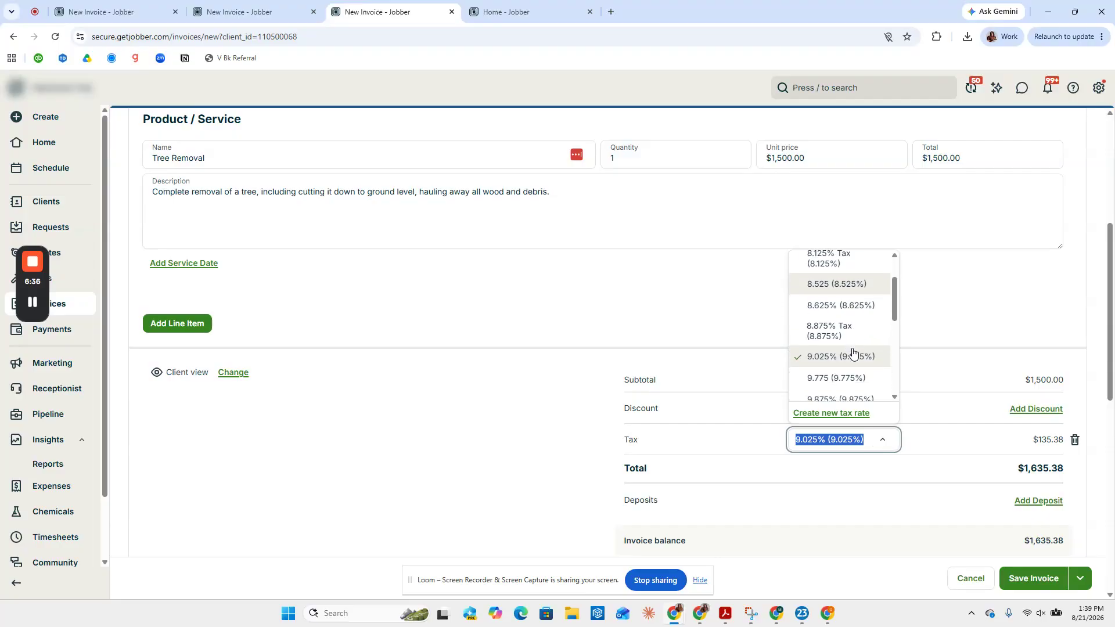
scroll(859, 326, down, 1)
scroll(850, 316, up, 3)
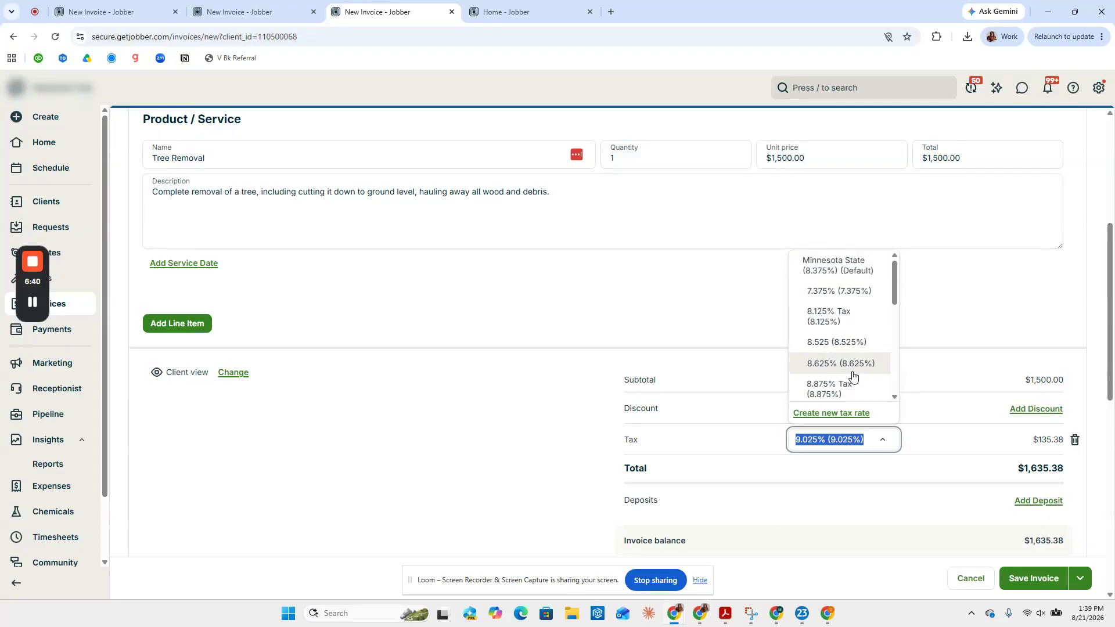
scroll(847, 314, down, 1)
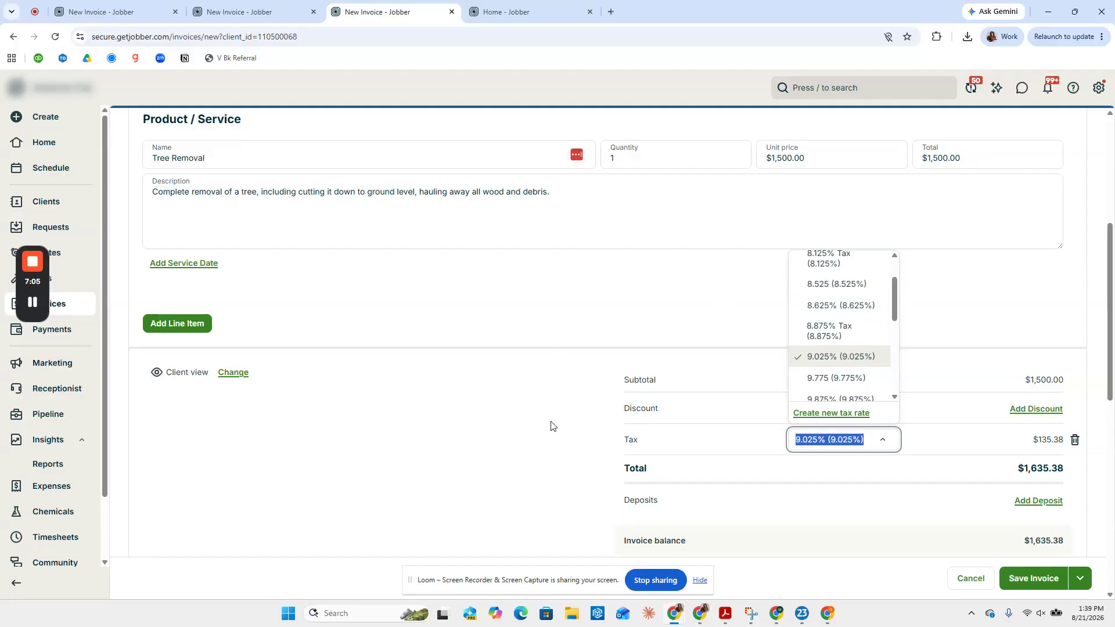
click(836, 366)
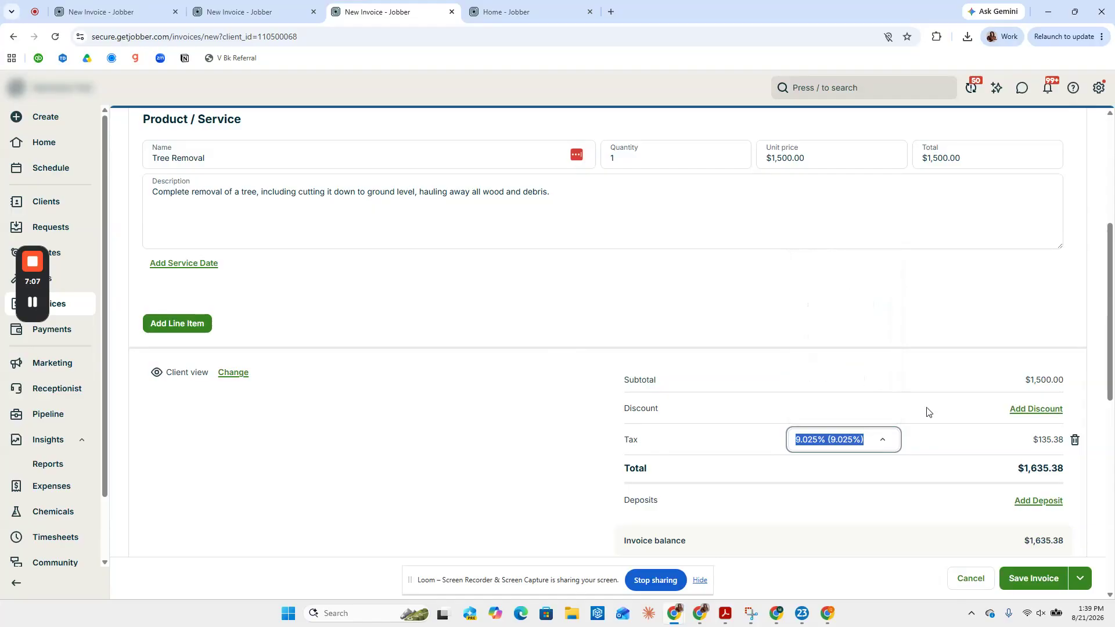
scroll(928, 413, down, 1)
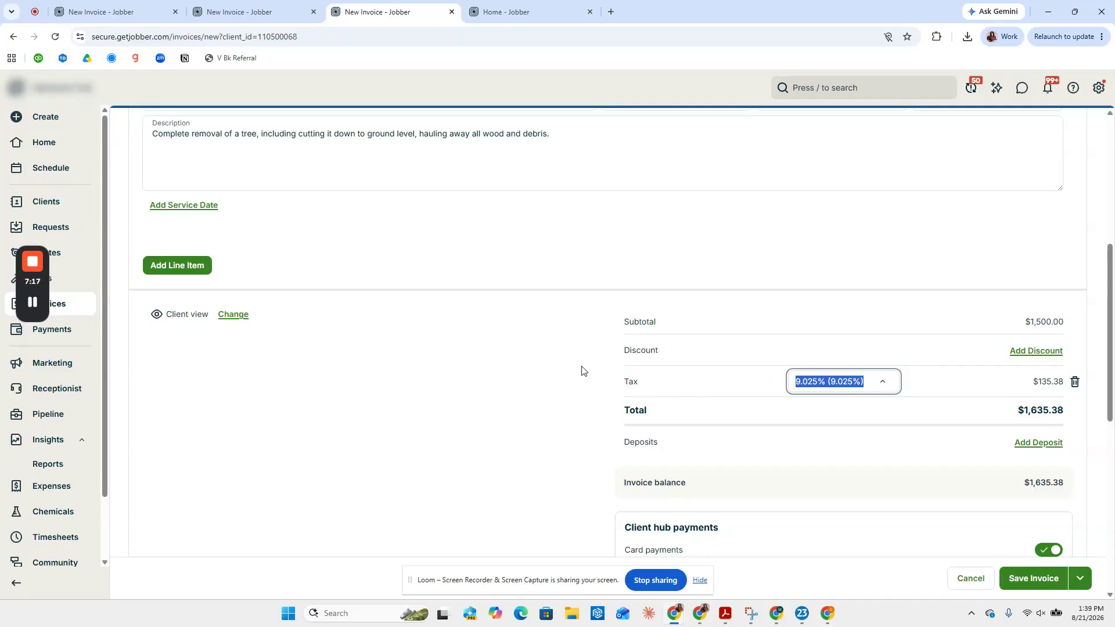
scroll(511, 356, up, 6)
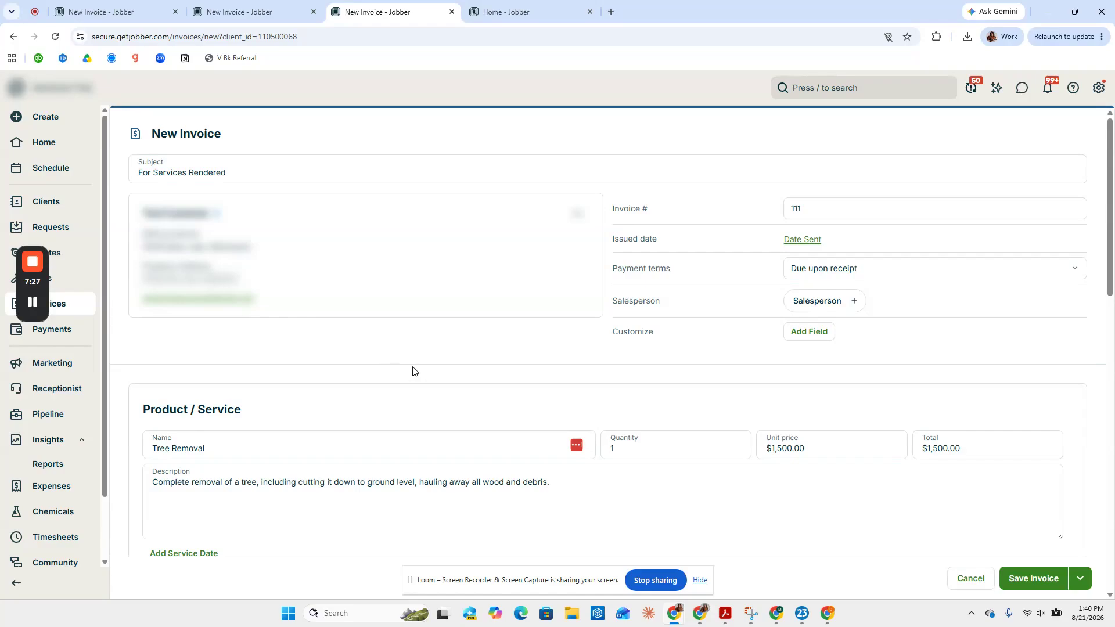
scroll(401, 363, down, 1)
scroll(406, 351, down, 1)
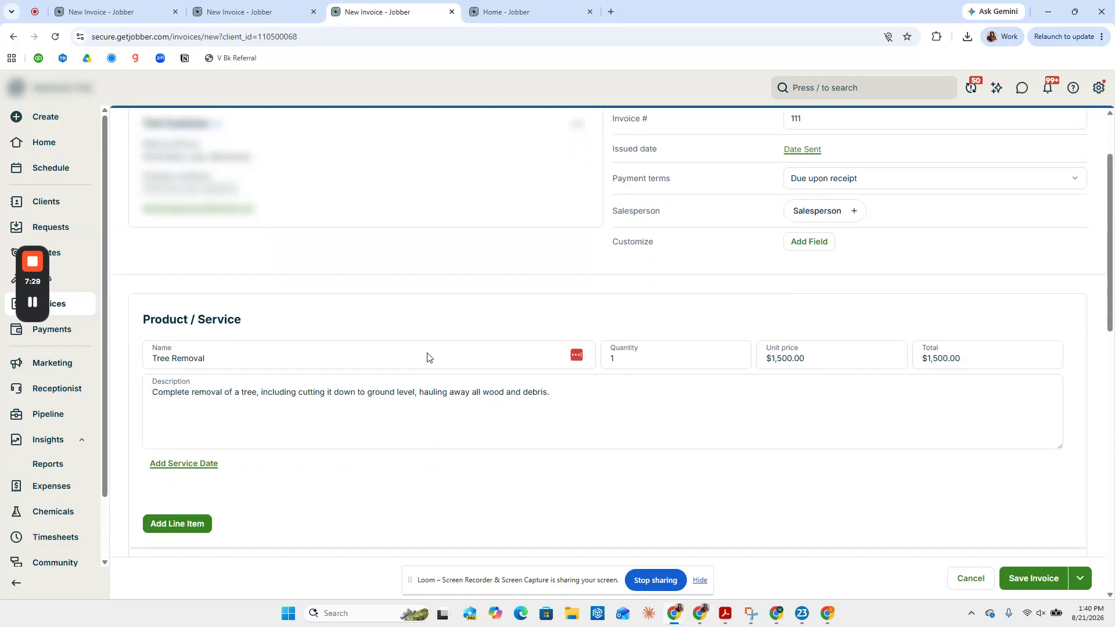
scroll(426, 354, up, 2)
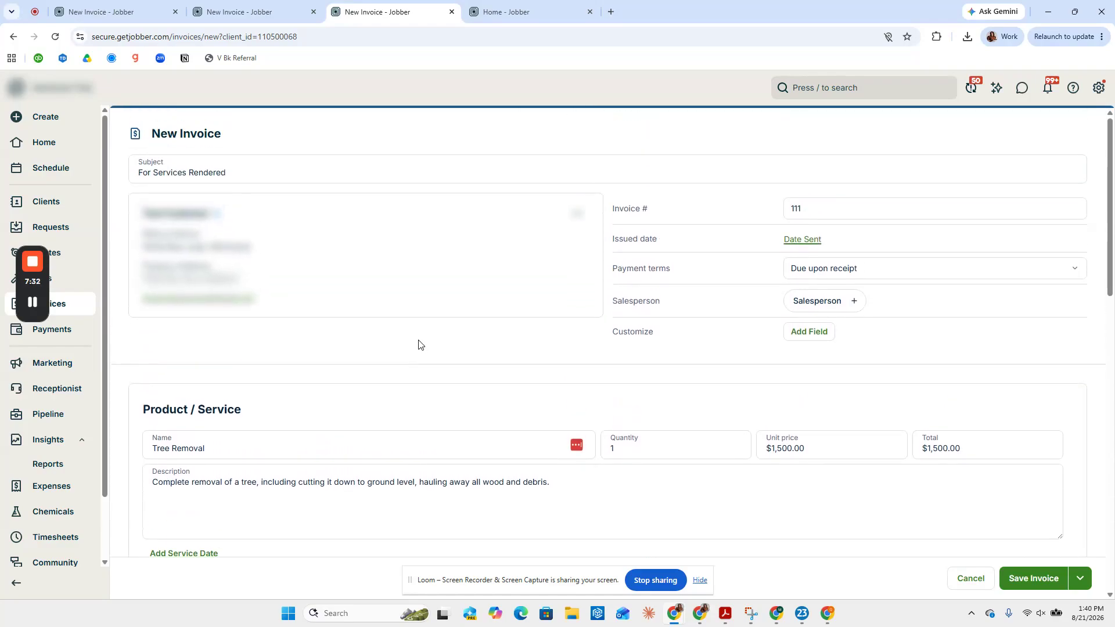